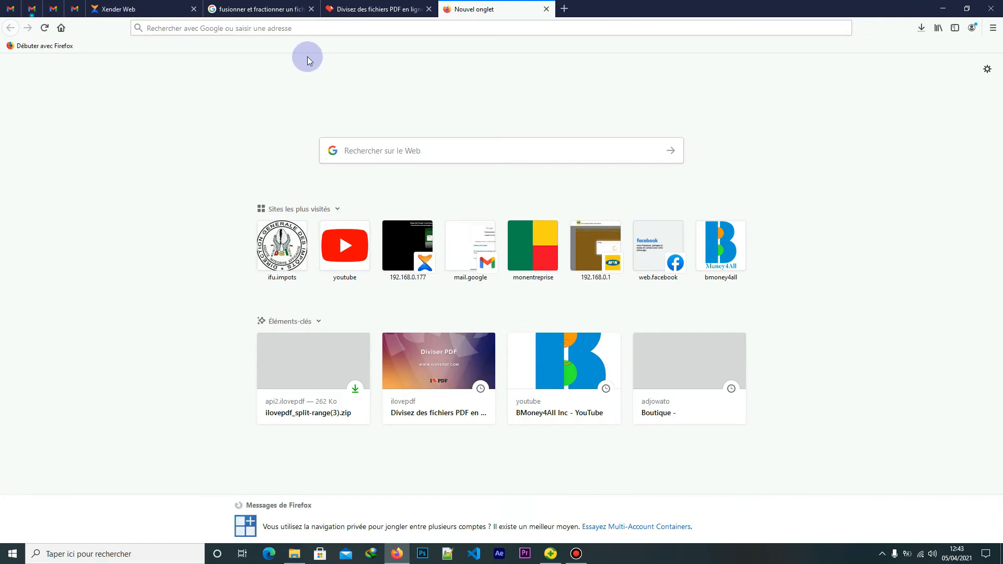
Switch among the open browser tabs, including the iLovePDF split page
left_click(365, 6)
left_click(240, 8)
left_click(412, 6)
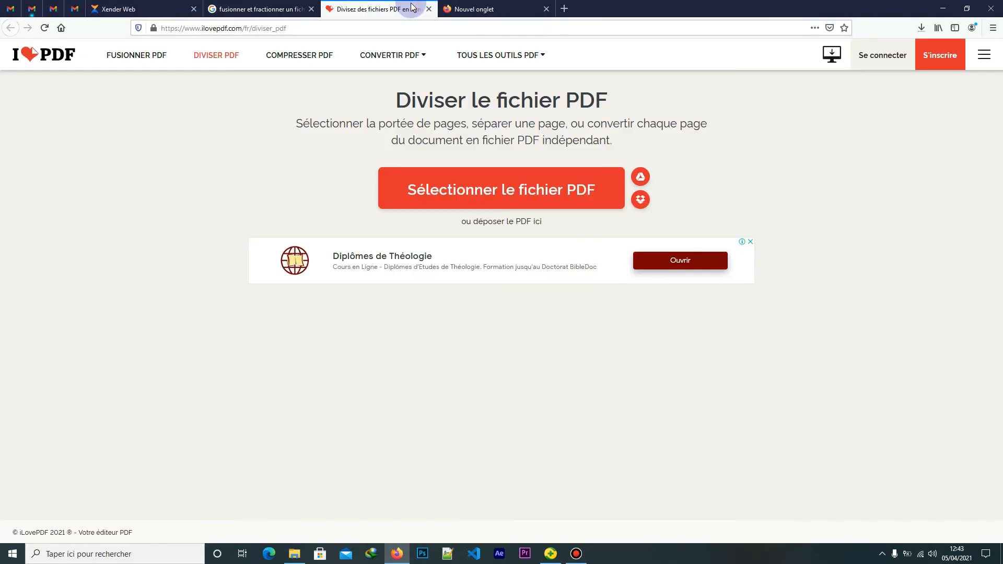
left_click(259, 15)
left_click(361, 9)
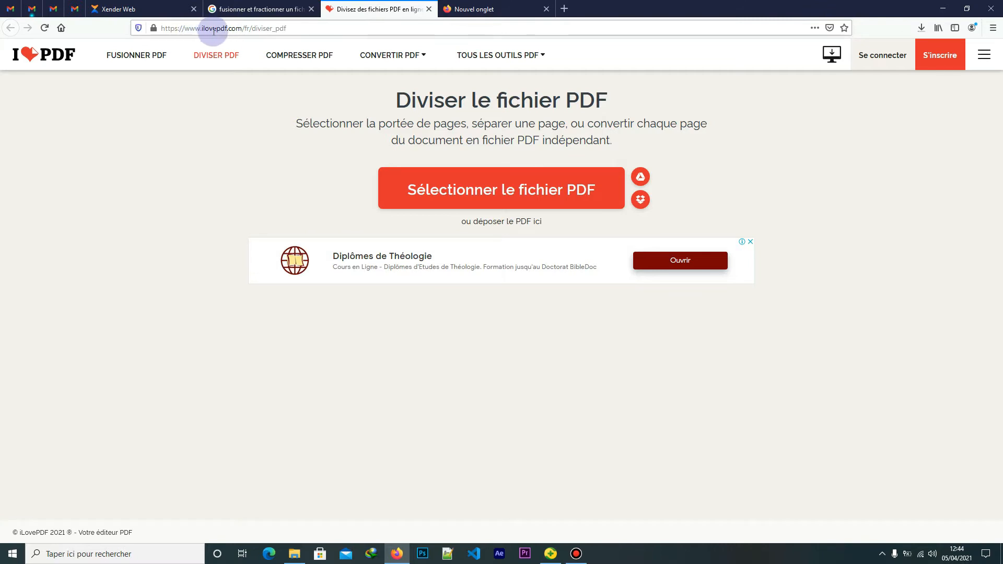
Skim the Google results for 'fusionner et fractionner un fichier pdf', then return to the split page
left_click(251, 12)
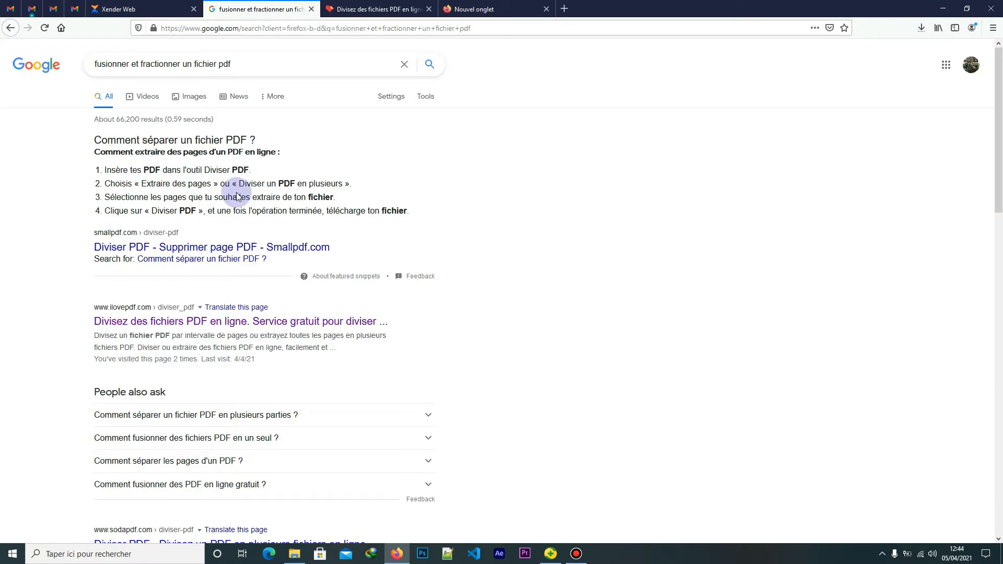
left_click(241, 66)
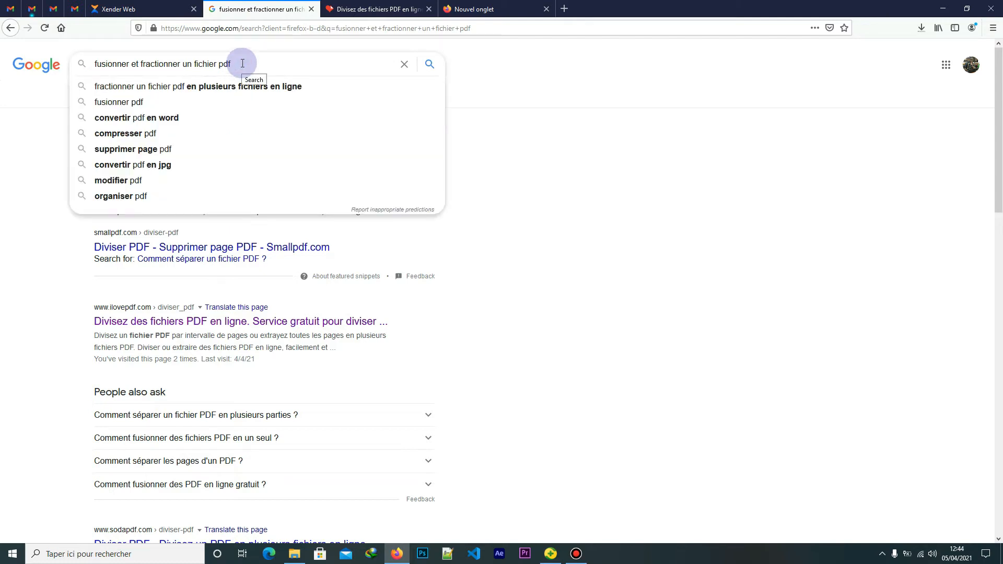
left_click(487, 76)
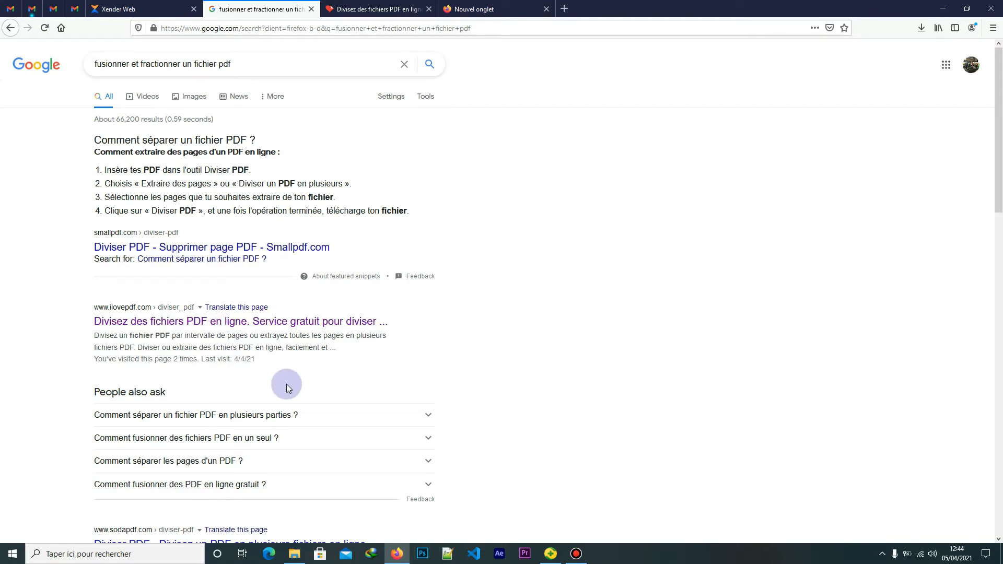
scroll(296, 343, "down", 4)
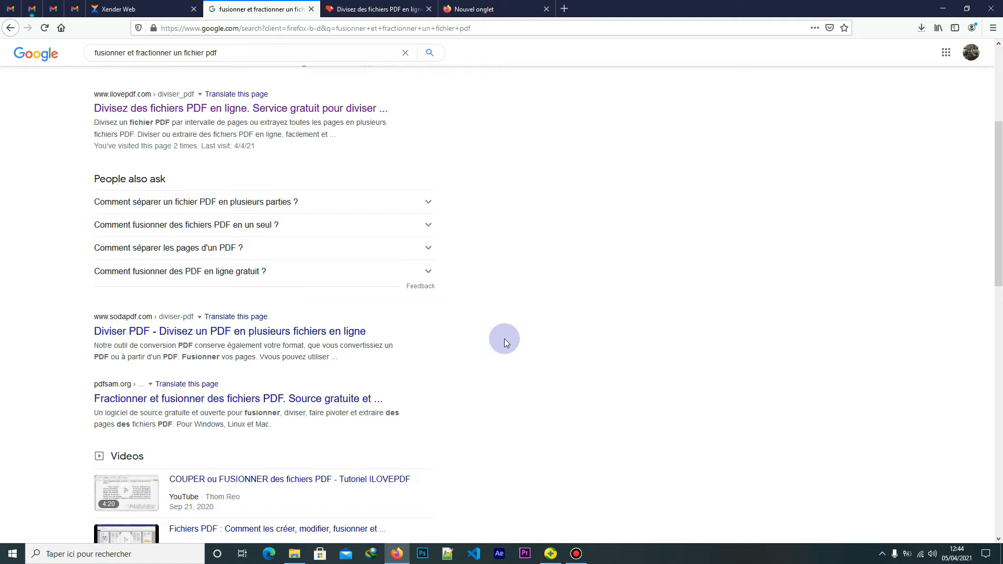
scroll(505, 342, "up", 4)
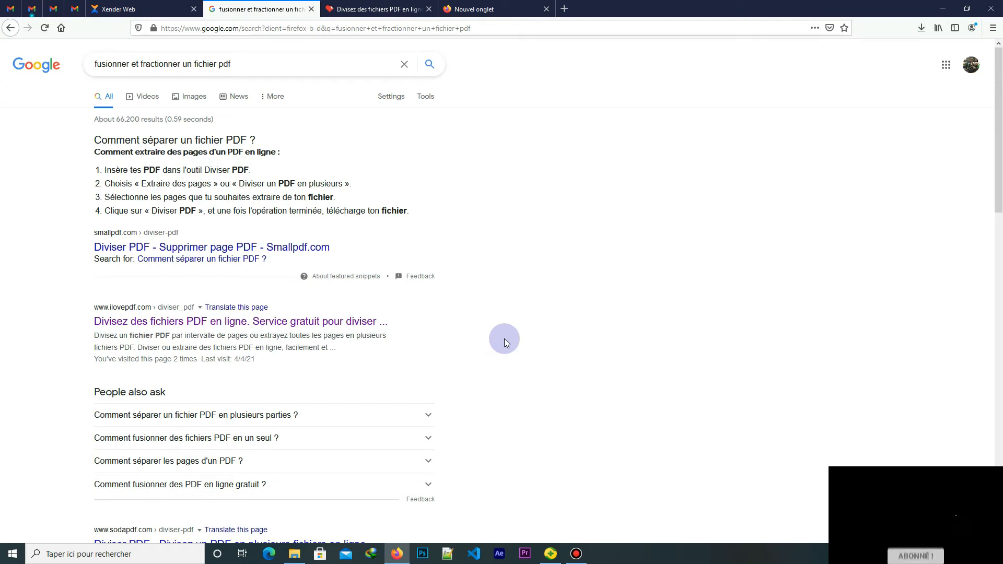
left_click(353, 12)
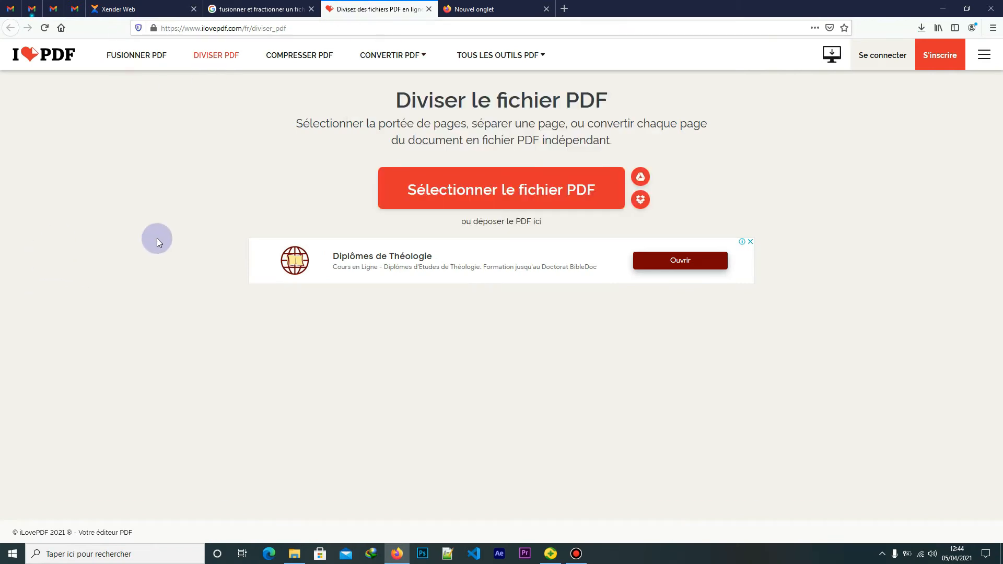
Open FUSIONNER PDF from the top navigation in a new tab and switch to it
right_click(144, 61)
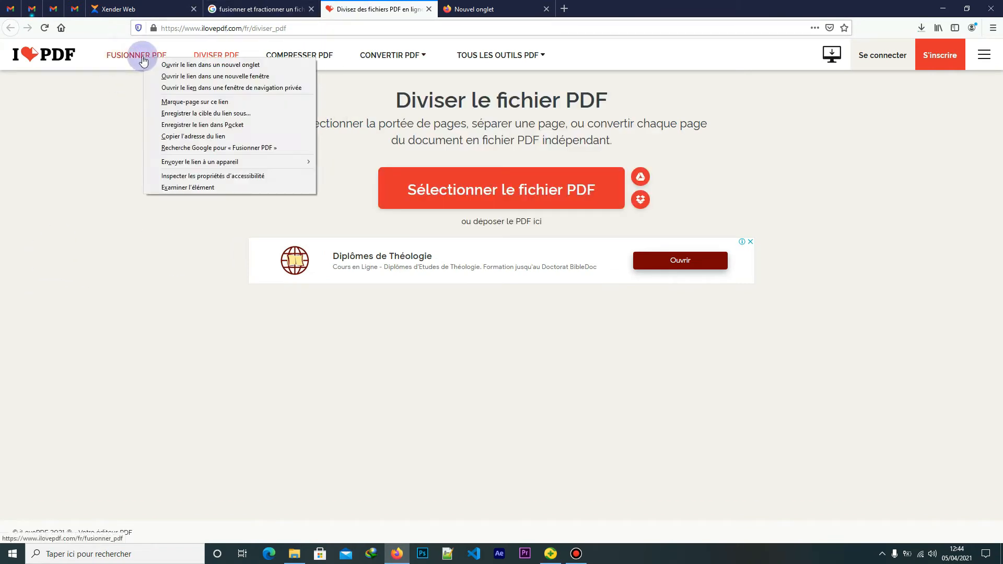
left_click(175, 65)
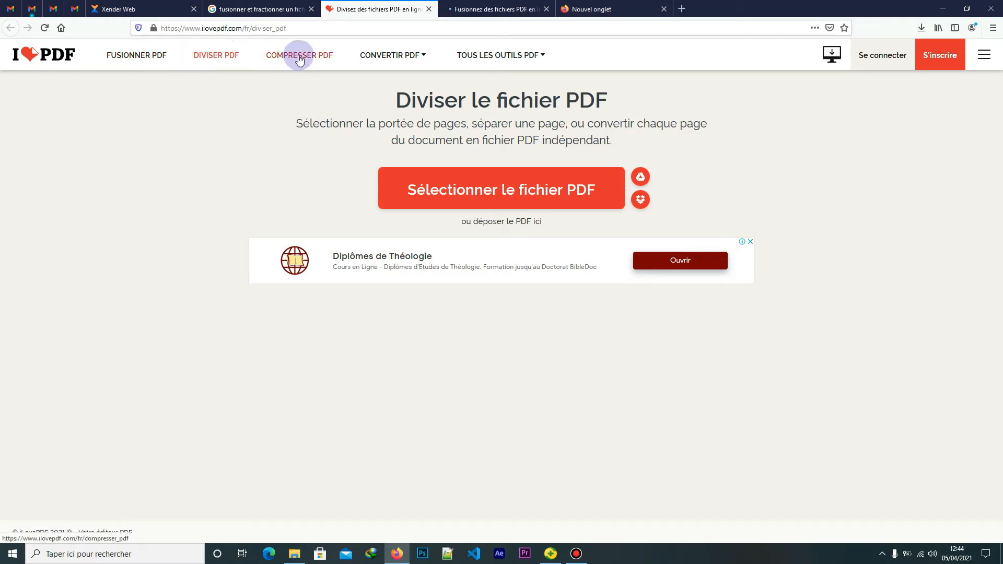
mouse_move(388, 53)
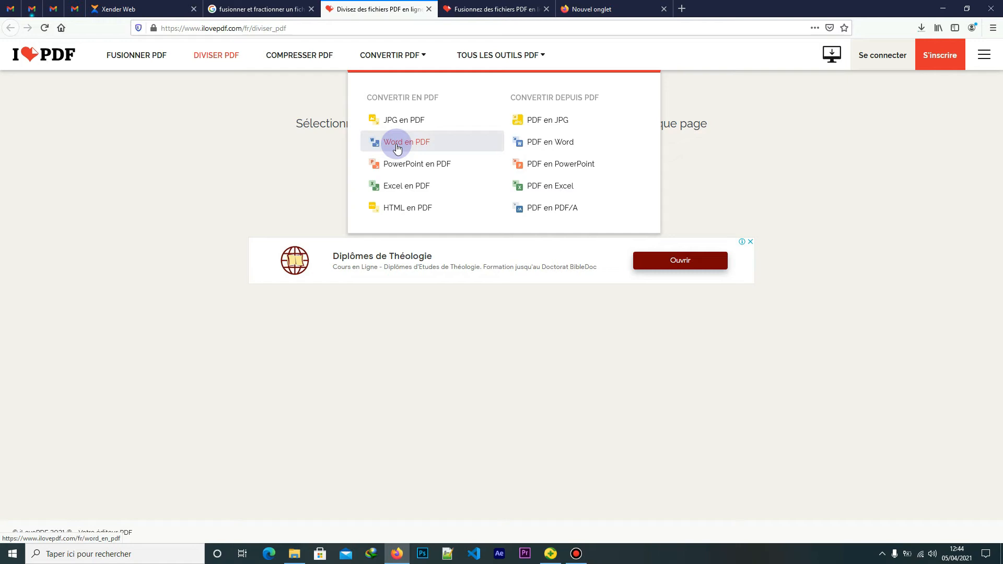
left_click(491, 9)
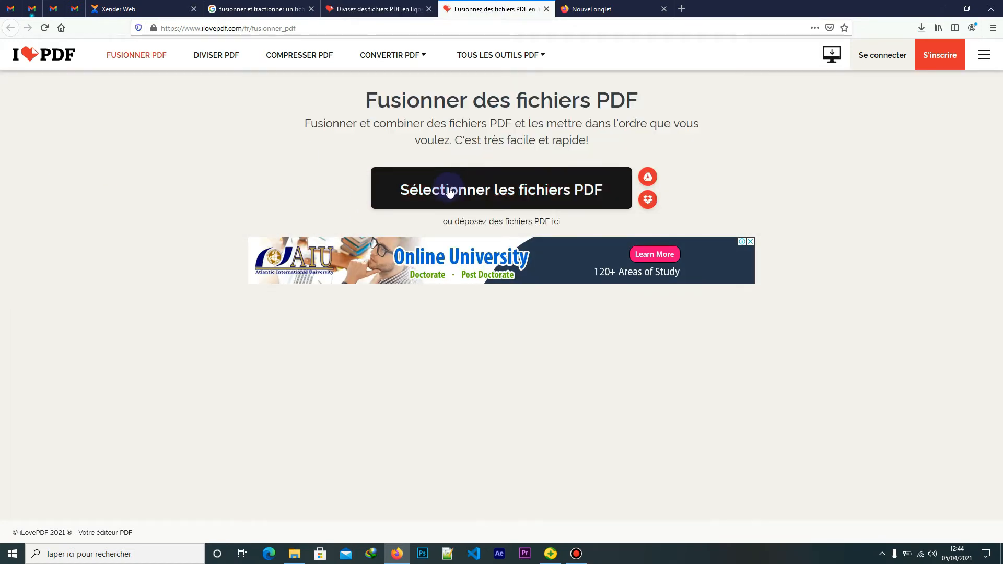
Upload adonai reçu.pdf and 2021 flyers.pdf together into the merge tool
left_click(450, 190)
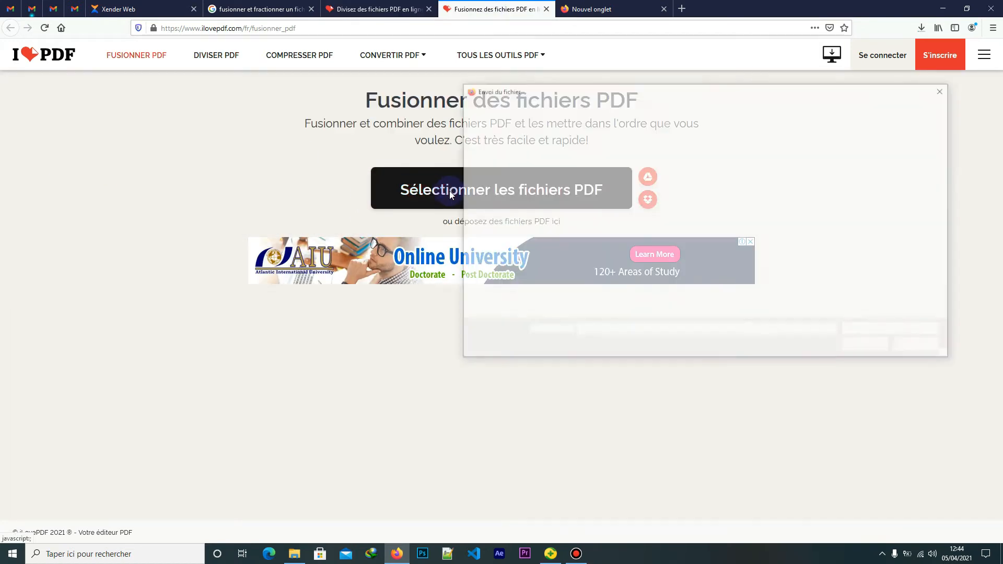
scroll(729, 308, "down", 1)
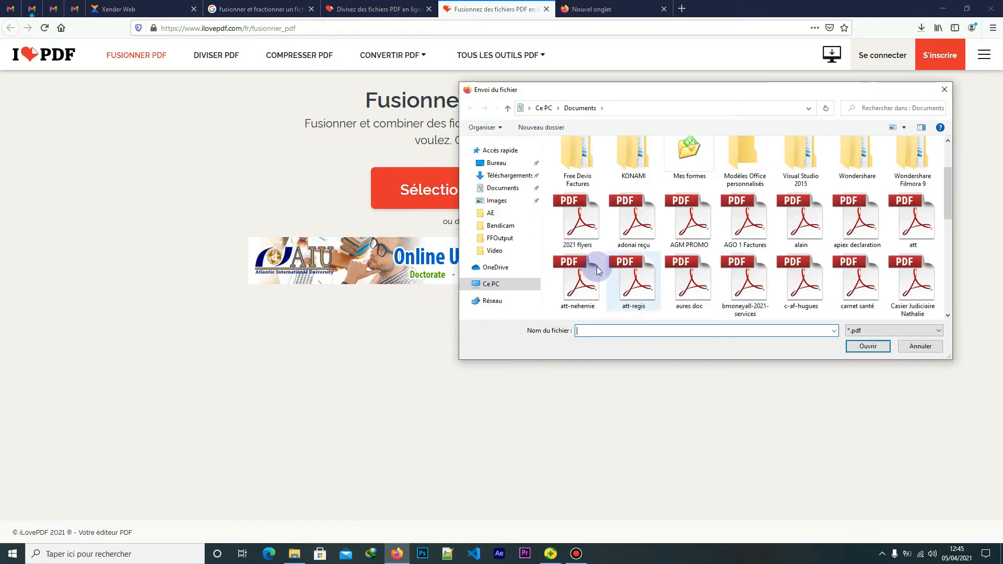
left_click(631, 234)
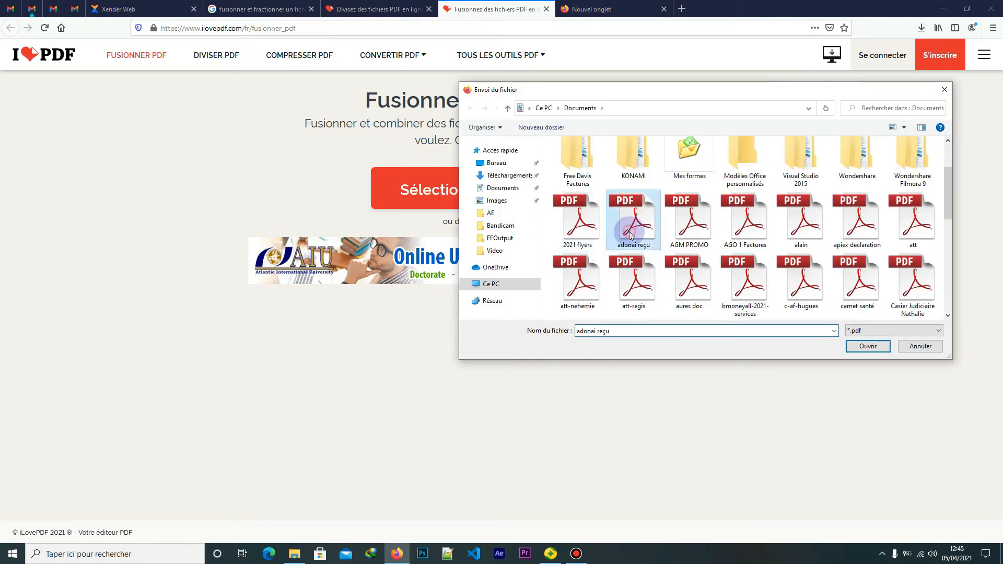
left_click(578, 233, "ctrl")
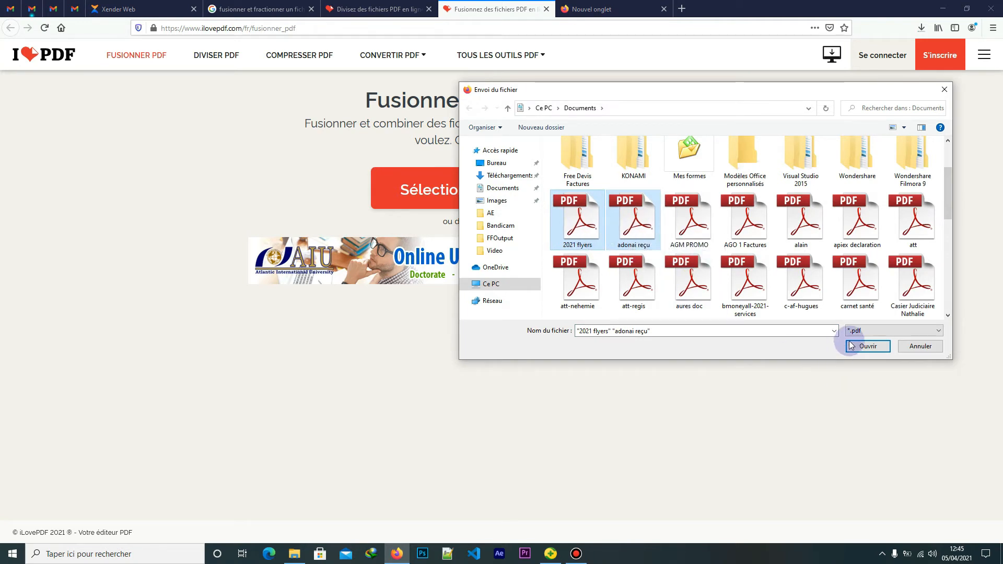
left_click(863, 346)
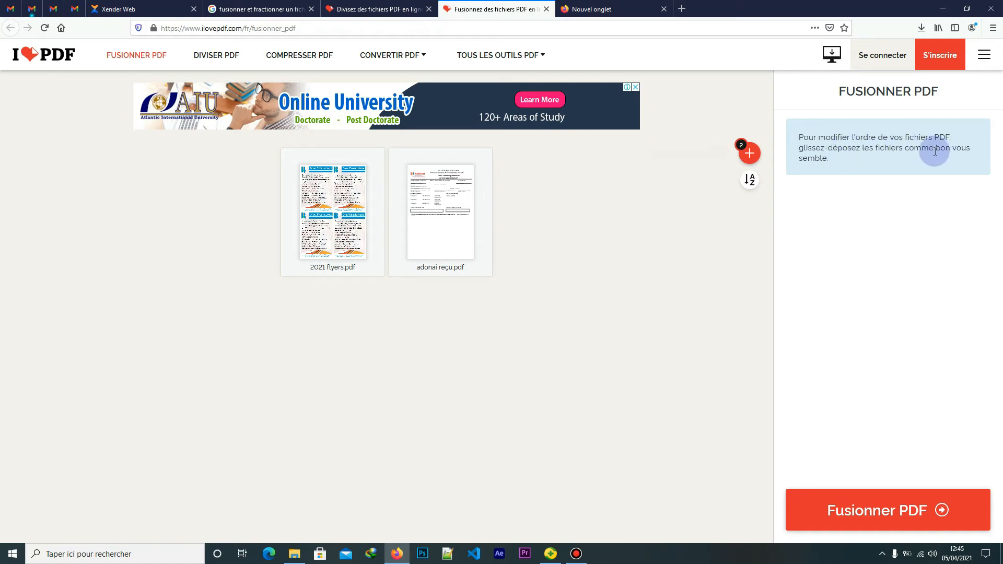
Move adonai reçu ahead of 2021 flyers and merge them with Fusionner PDF
mouse_move(436, 212)
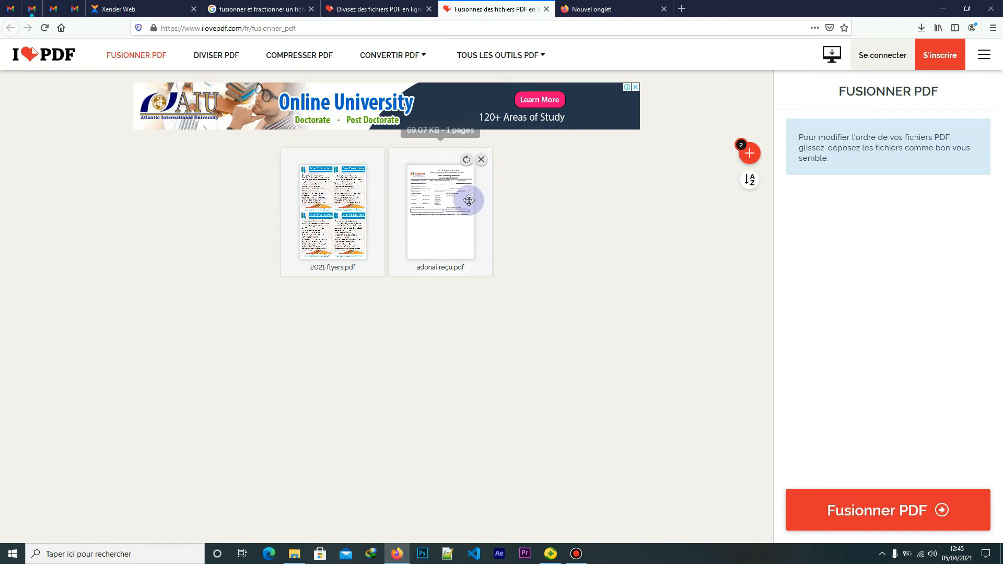
left_click_drag(459, 219, 332, 216)
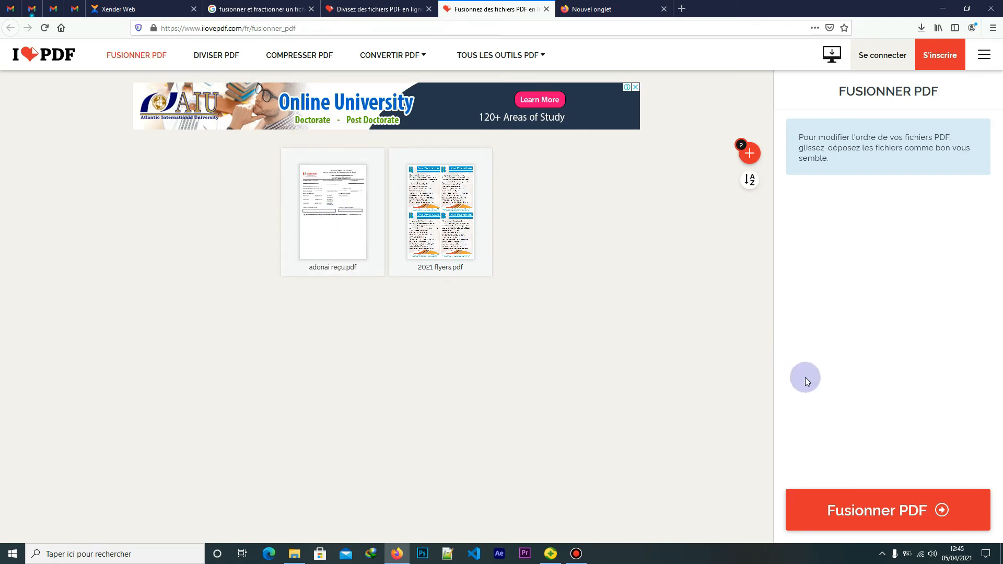
left_click(887, 510)
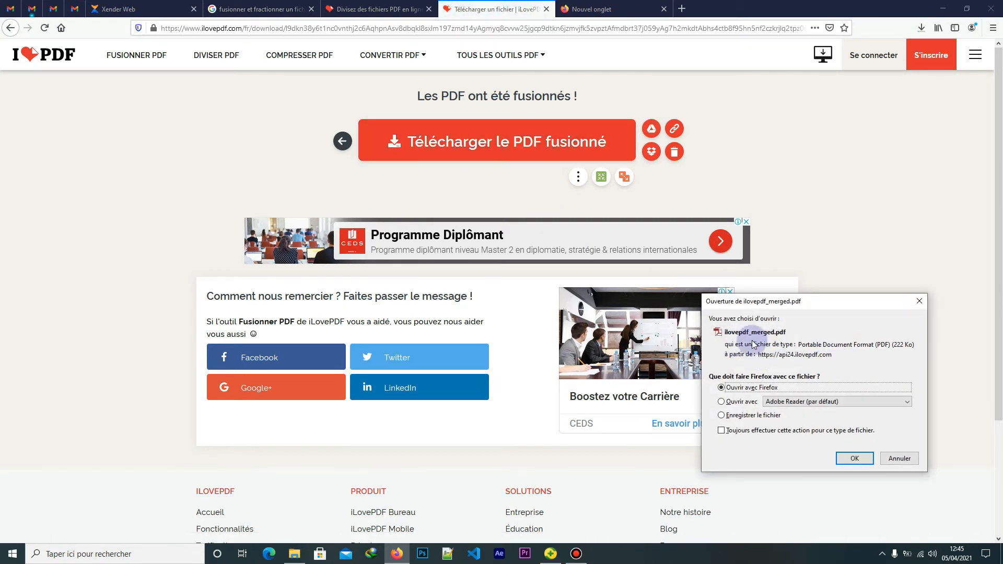
Save ilovepdf_merged.pdf to Downloads and open it from the recent downloads list
left_click_drag(807, 303, 864, 150)
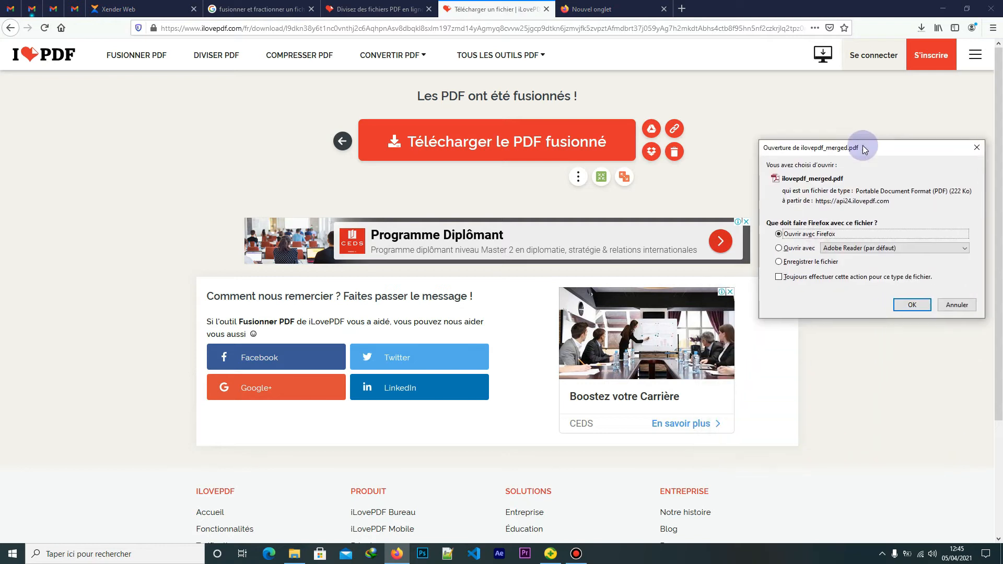
left_click(797, 261)
left_click(912, 305)
left_click(922, 26)
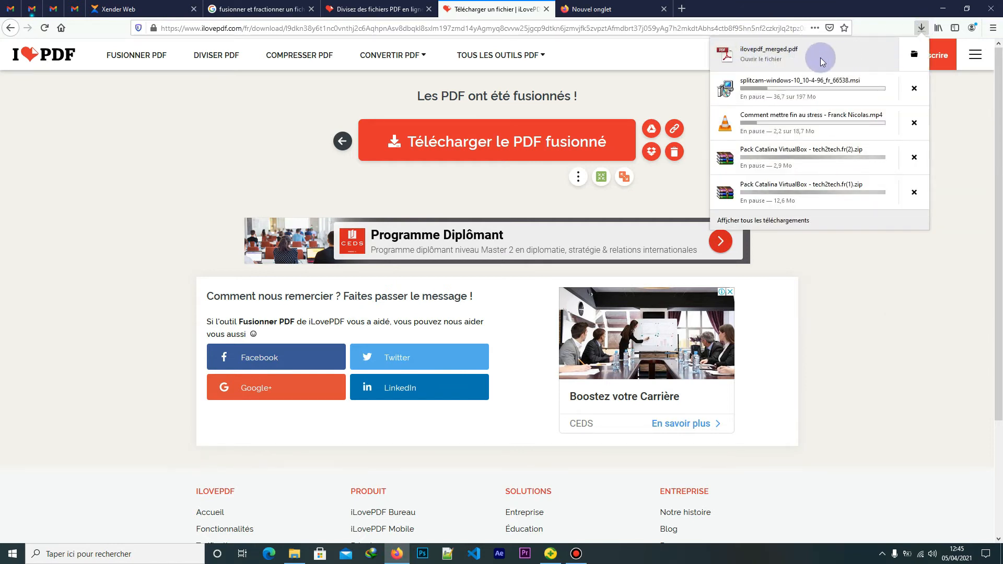
left_click(779, 52)
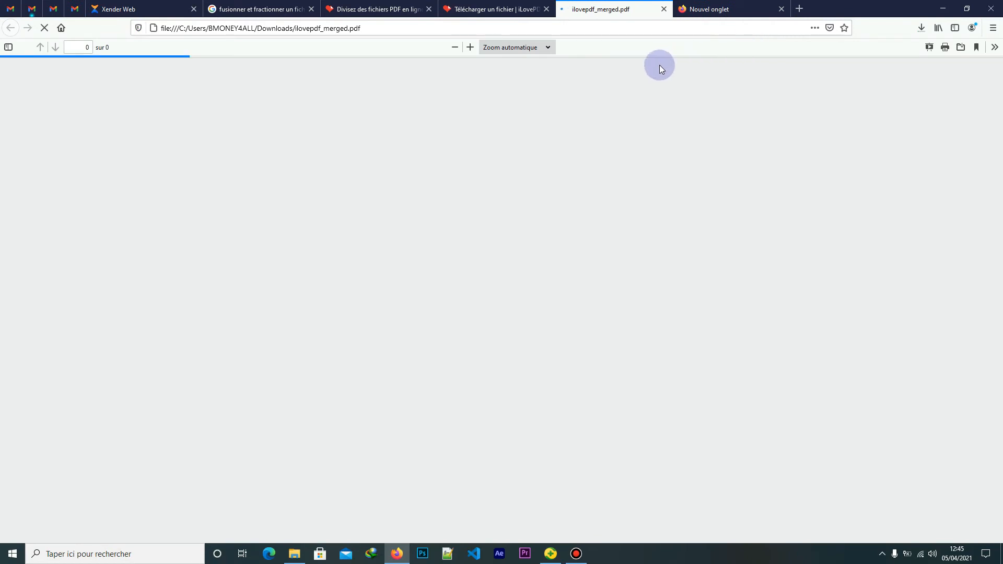
Scroll through both pages of ilovepdf_merged.pdf, then go back to the 'Divisez des fichiers PDF' tab
scroll(858, 302, "down", 10)
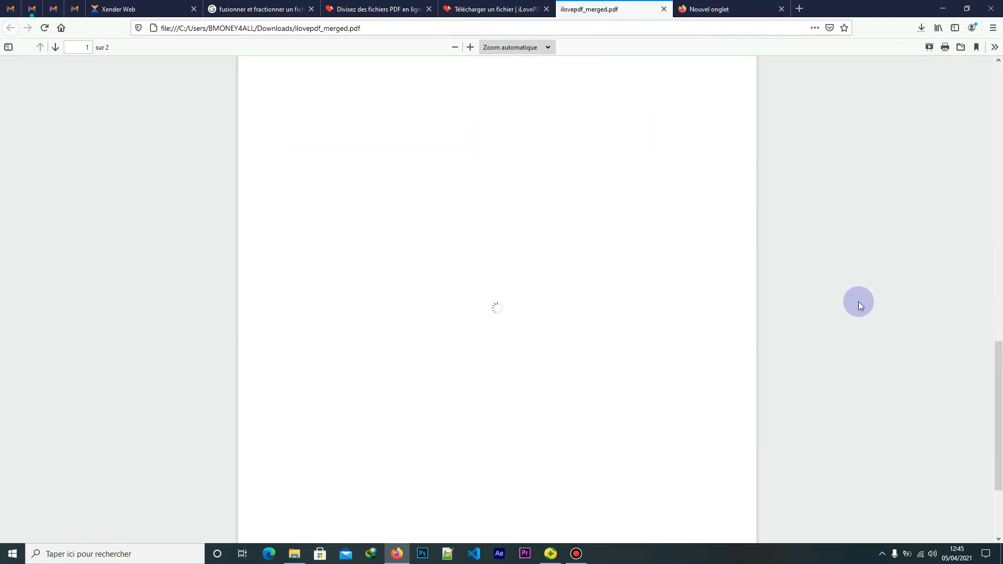
scroll(857, 304, "down", 5)
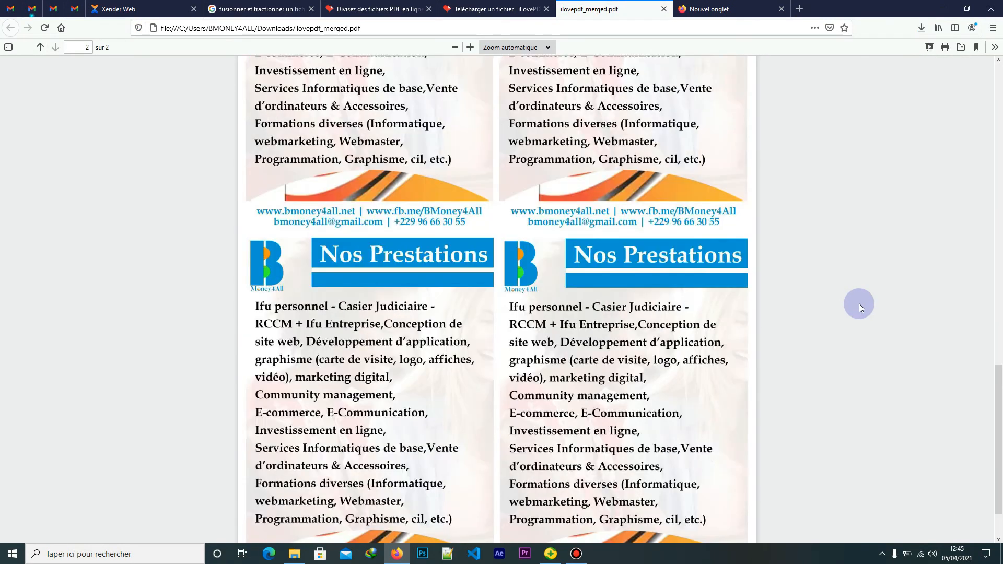
scroll(858, 303, "up", 12)
scroll(859, 304, "down", 14)
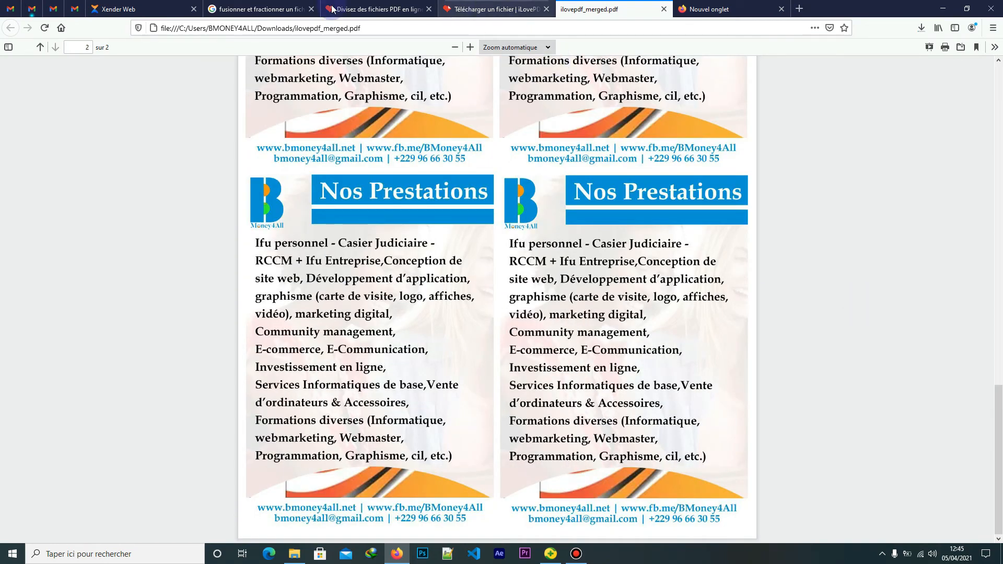
left_click(369, 6)
left_click(244, 156)
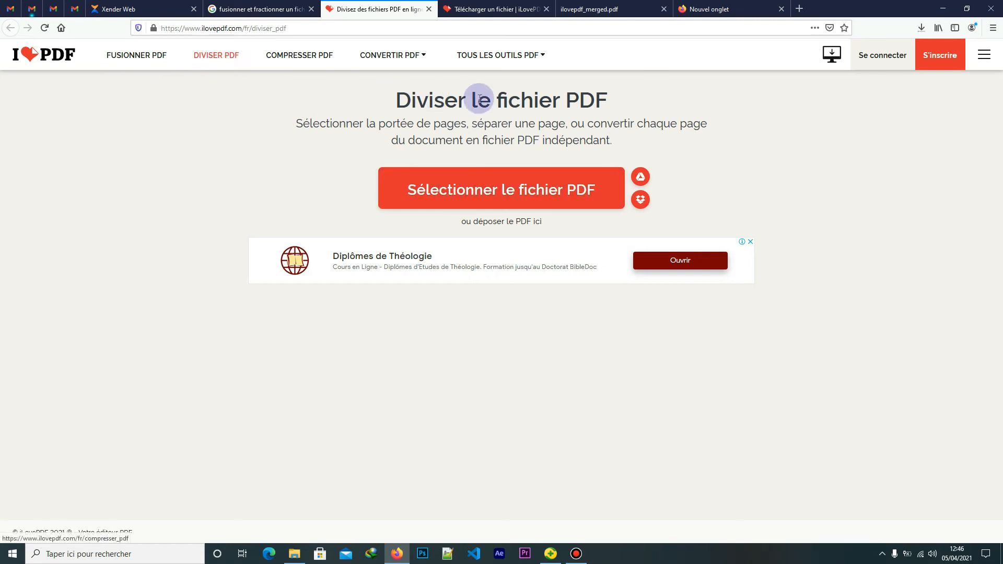
Load ilovepdf_merged.pdf from the Téléchargements folder into the split tool
left_click(478, 196)
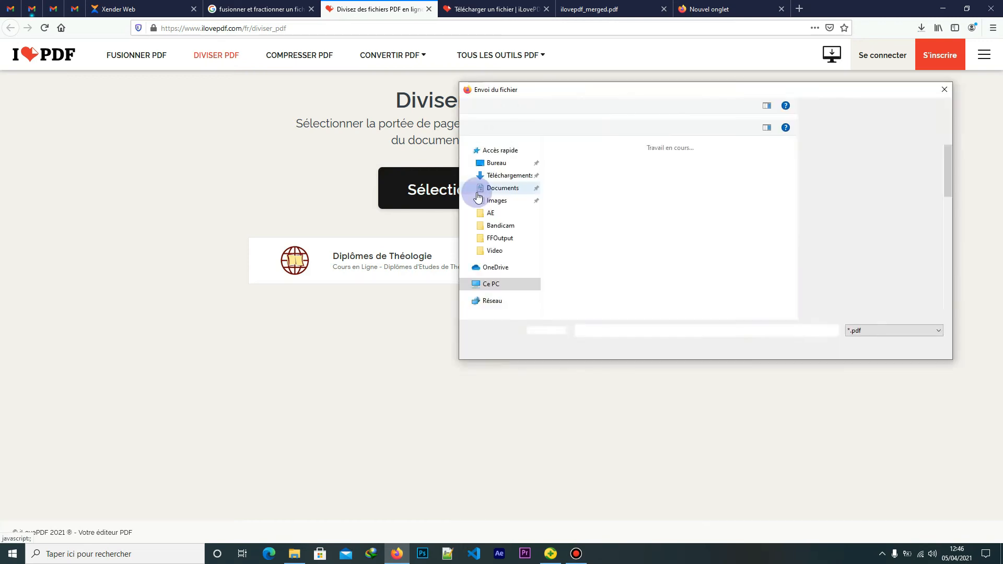
left_click(514, 176)
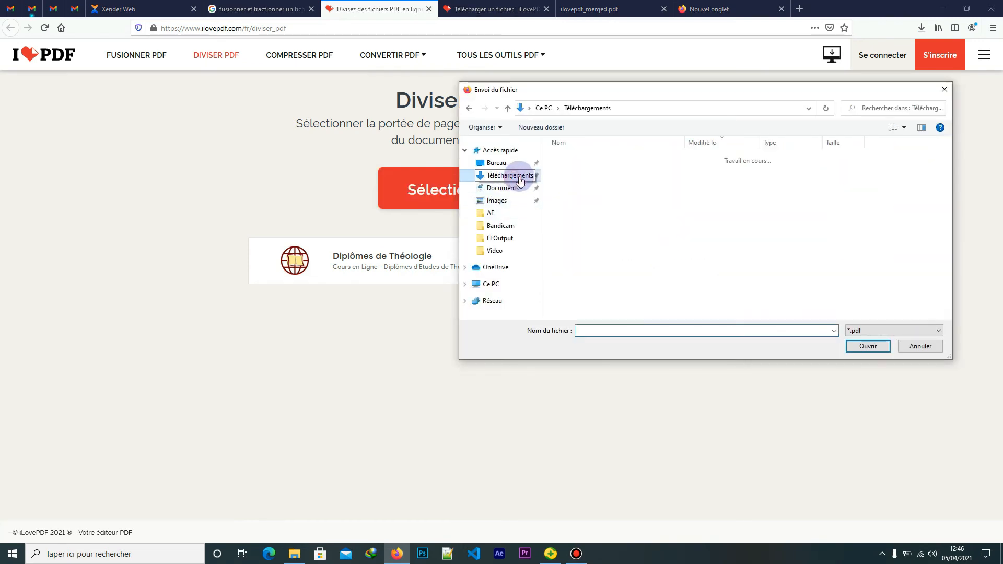
left_click(586, 172)
left_click(869, 348)
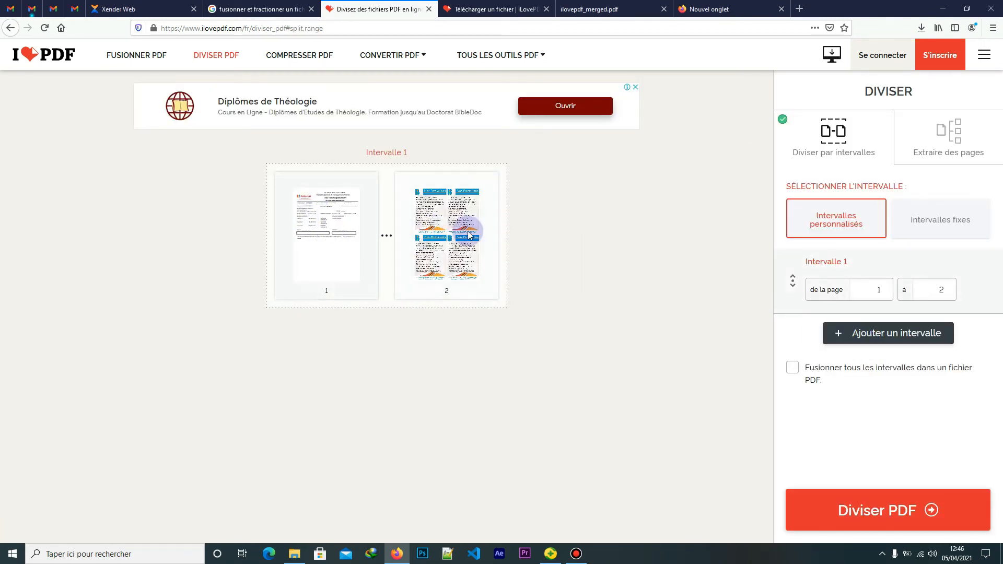
Set ranges to page 1 alone and page 2 alone, then run Diviser PDF
left_click(940, 288)
key("BackSpace")
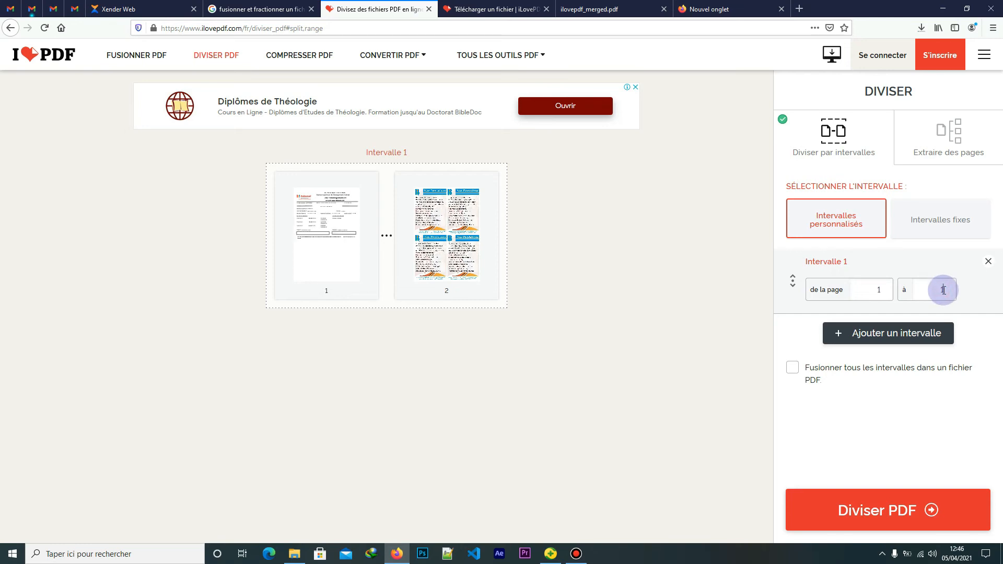
type("1")
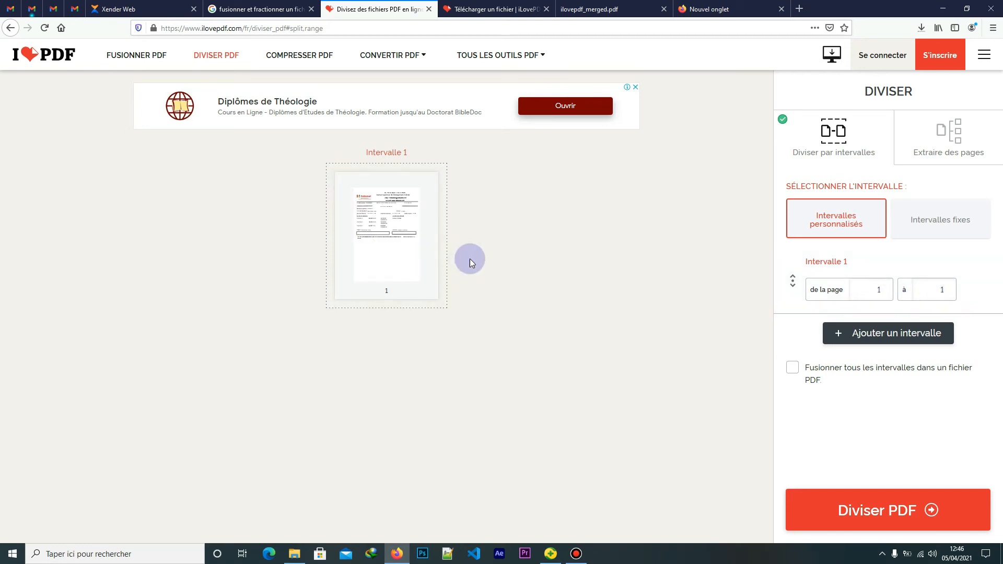
left_click(864, 333)
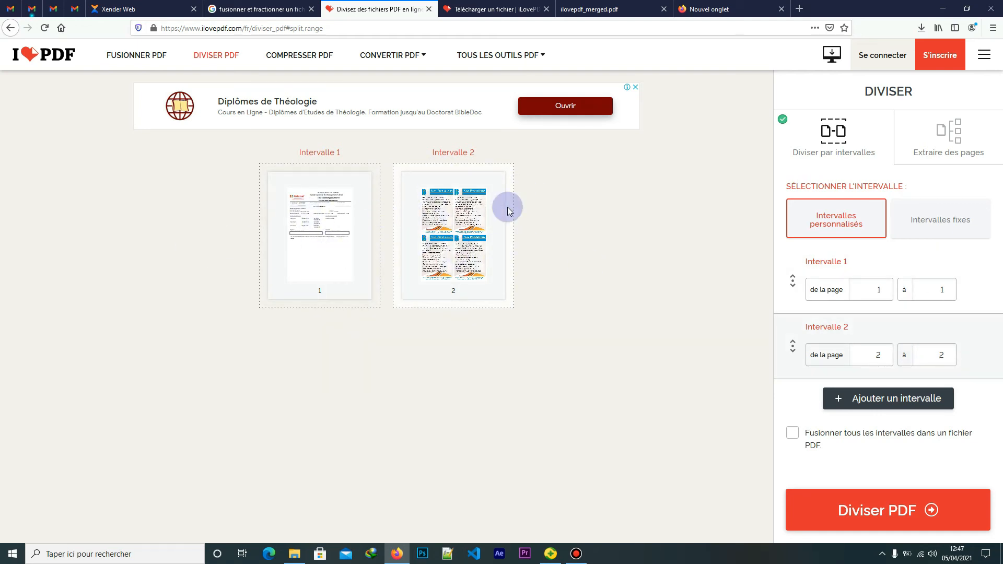
left_click(885, 509)
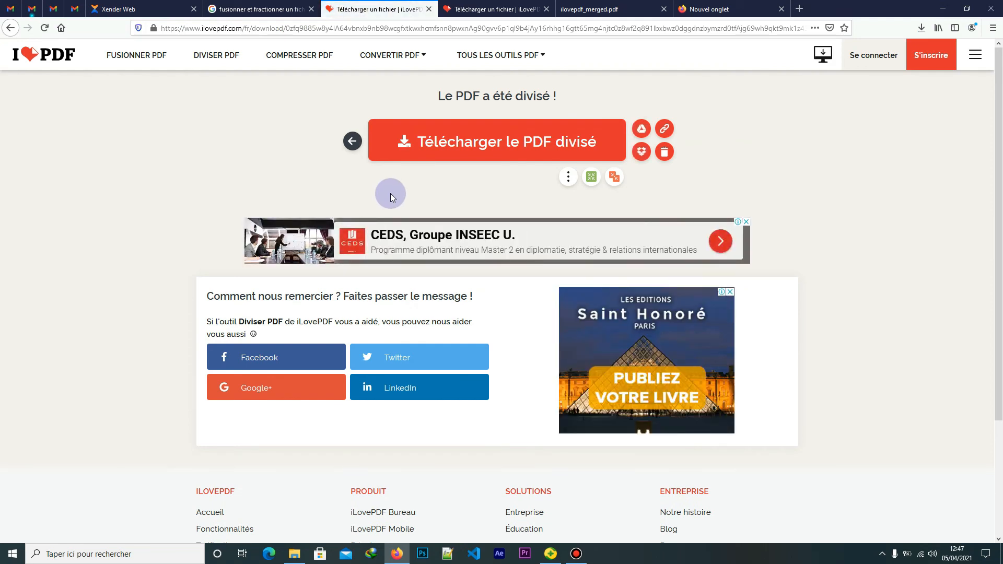
Download the split result, saving ilovepdf_split-range.zip to disk
left_click(496, 149)
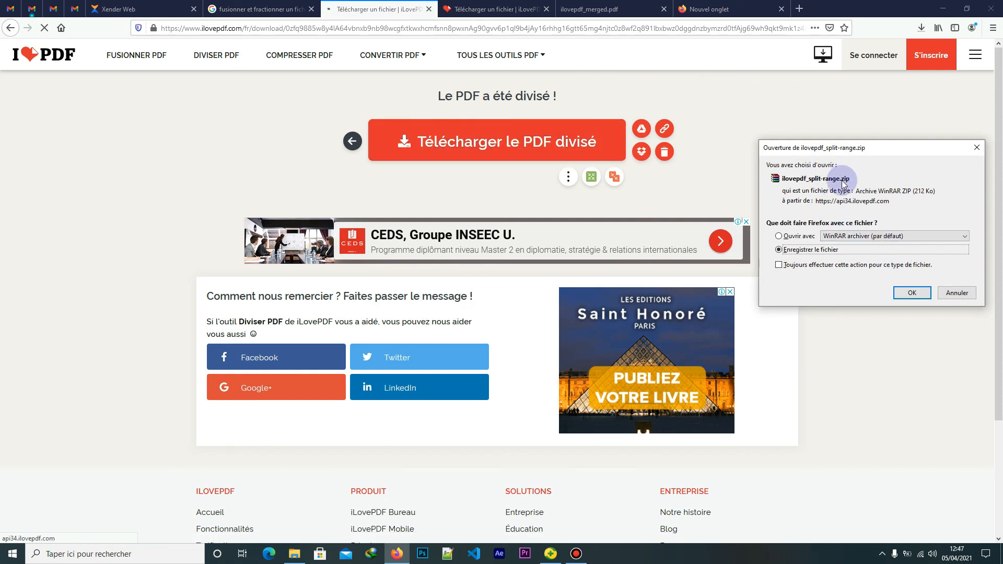
mouse_move(880, 149)
left_mouse_down()
mouse_move(843, 189)
mouse_move(856, 128)
mouse_move(883, 141)
left_mouse_up()
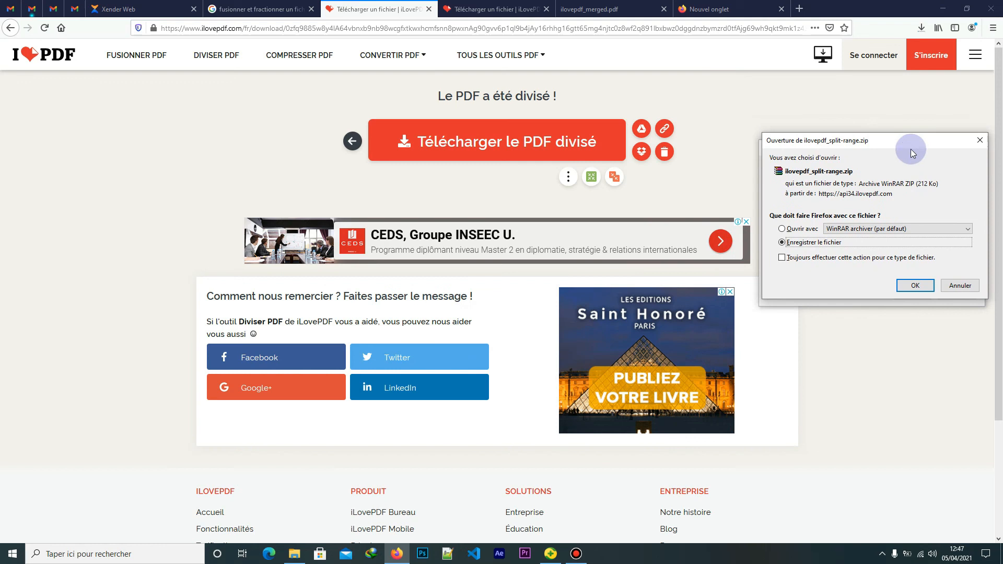
left_click(980, 140)
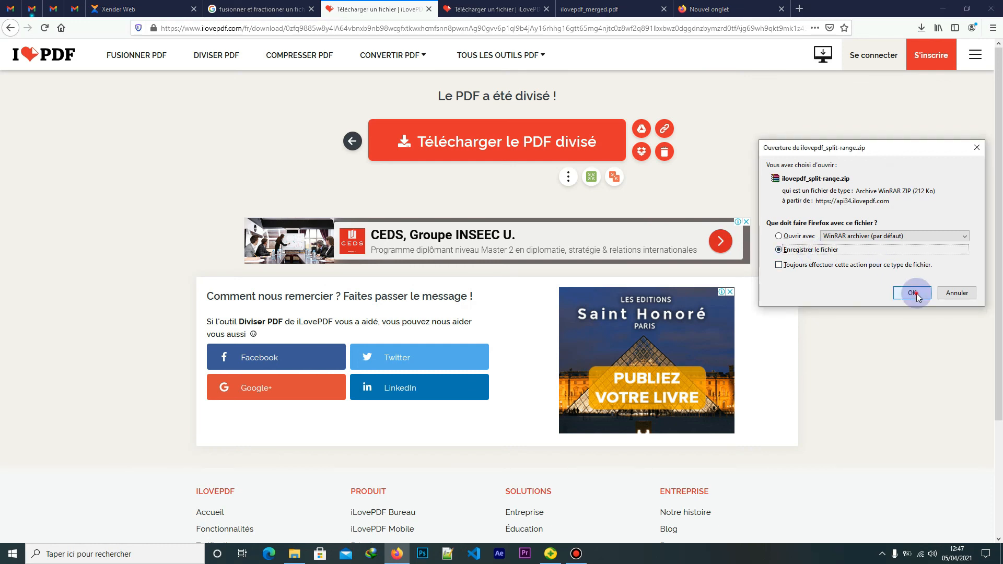
left_click(911, 293)
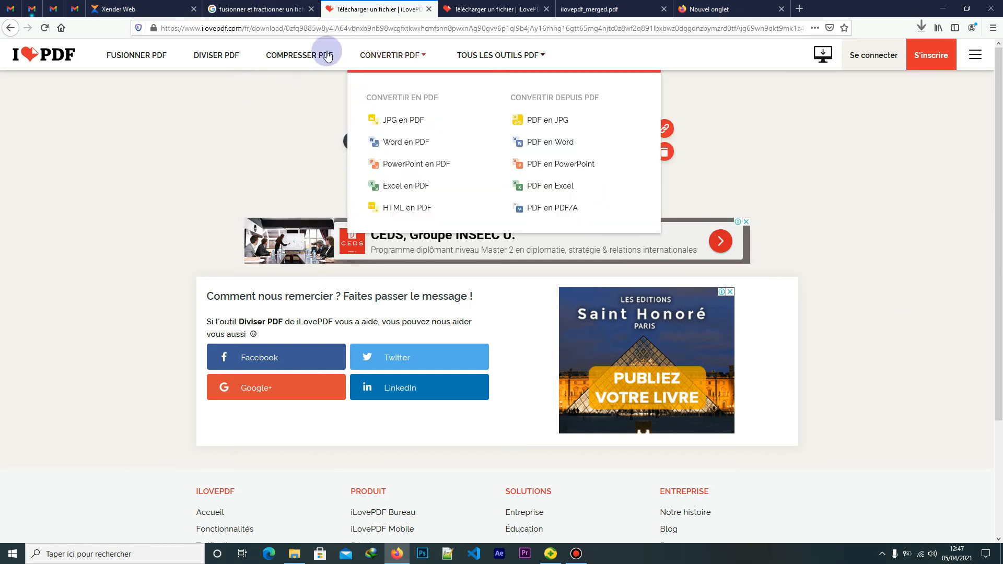